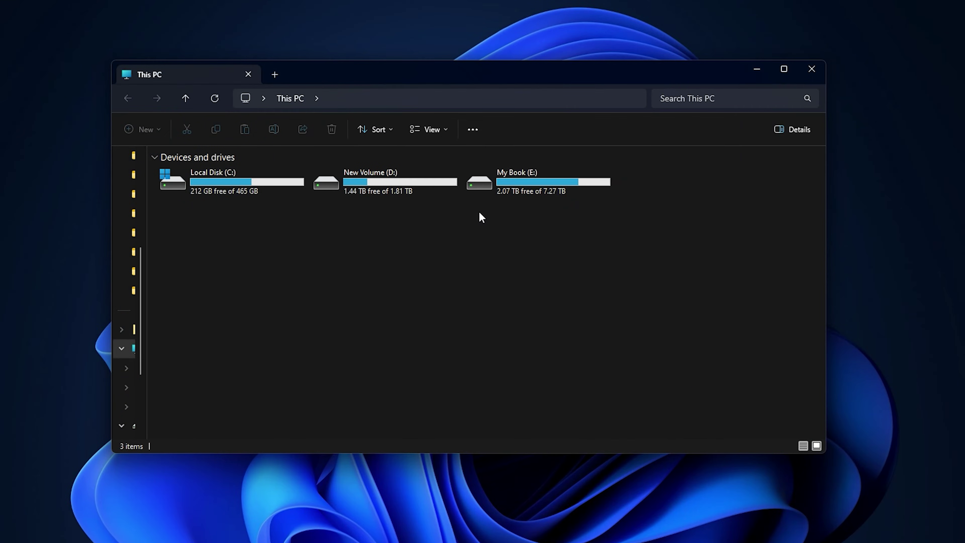
# Open the My Book (E:) drive and delete its MyBook folder.
pyautogui.doubleClick(544, 197)
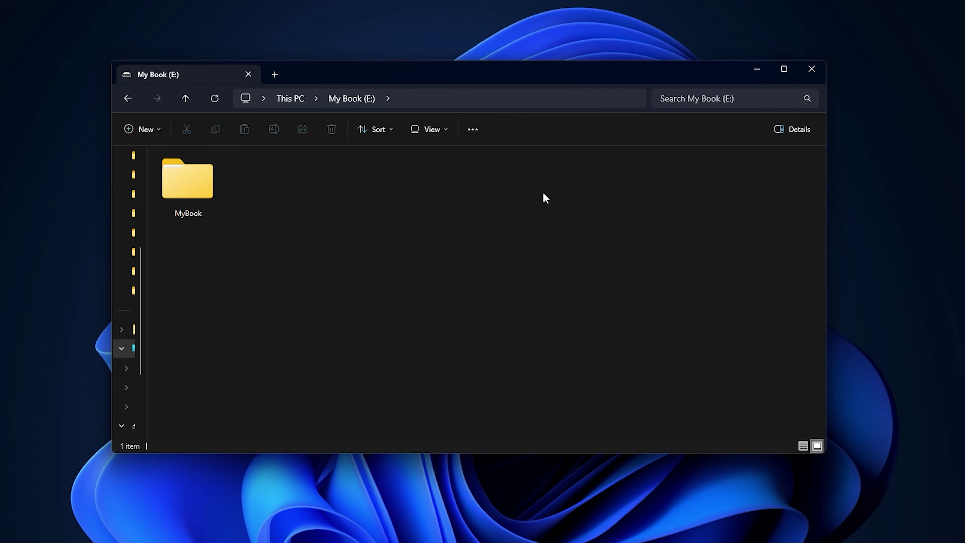
pyautogui.rightClick(190, 171)
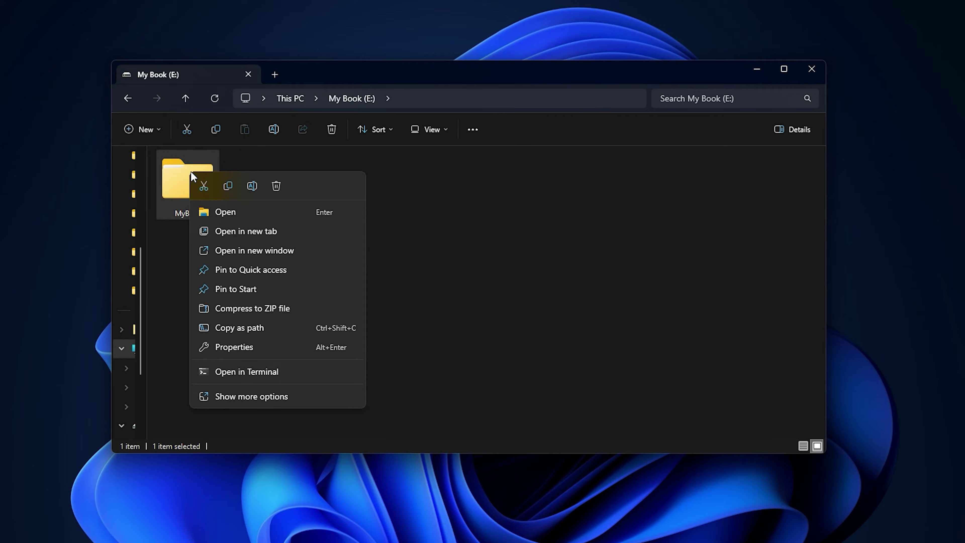
pyautogui.click(272, 187)
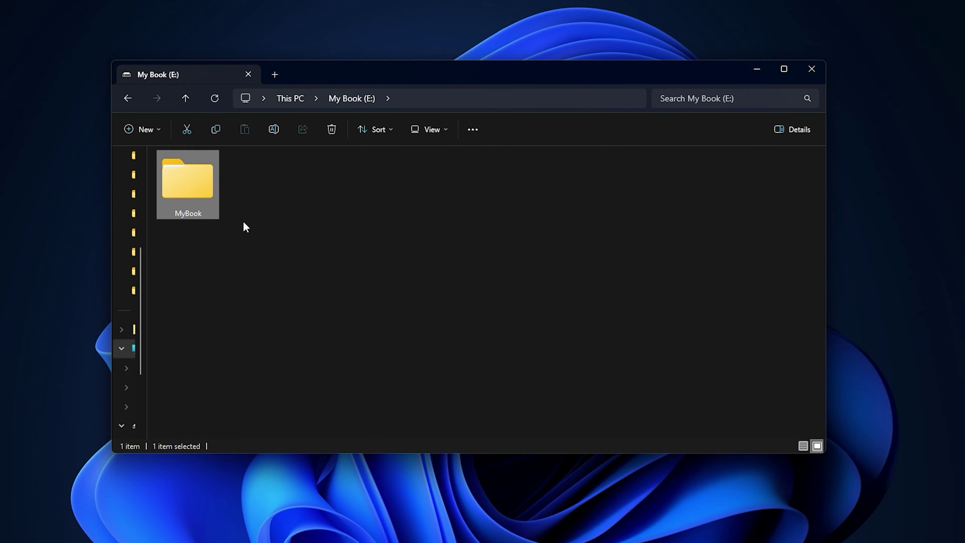
pyautogui.press('Delete')
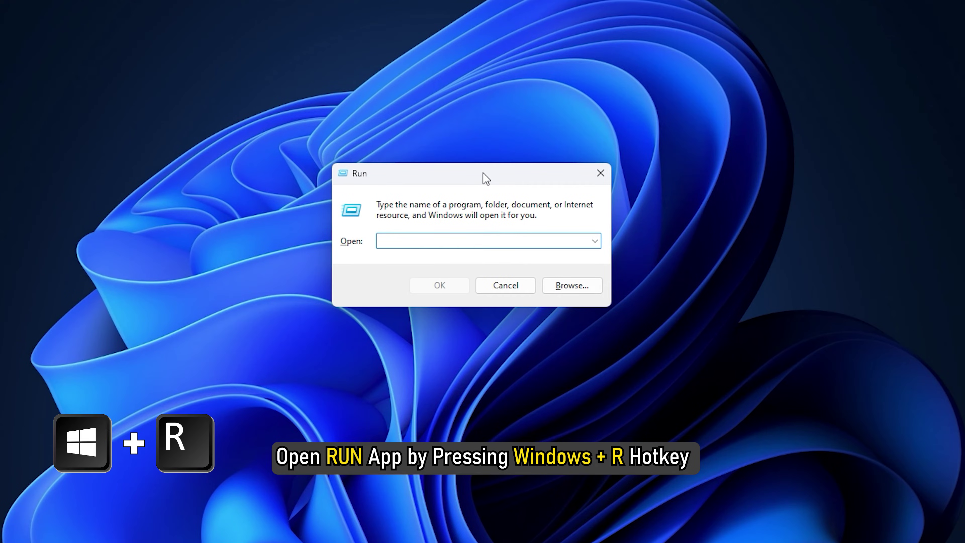
# Run resmon to launch Resource Monitor.
pyautogui.write('resmon')
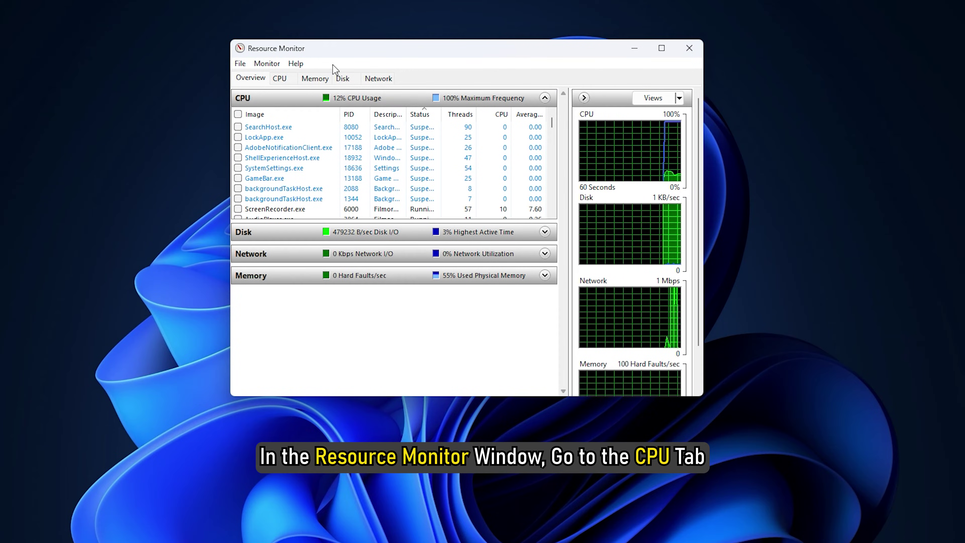
# Search the CPU tab's Associated Handles for 'Winword' to find WINWORD.EXE holding test1.docx.
pyautogui.click(287, 83)
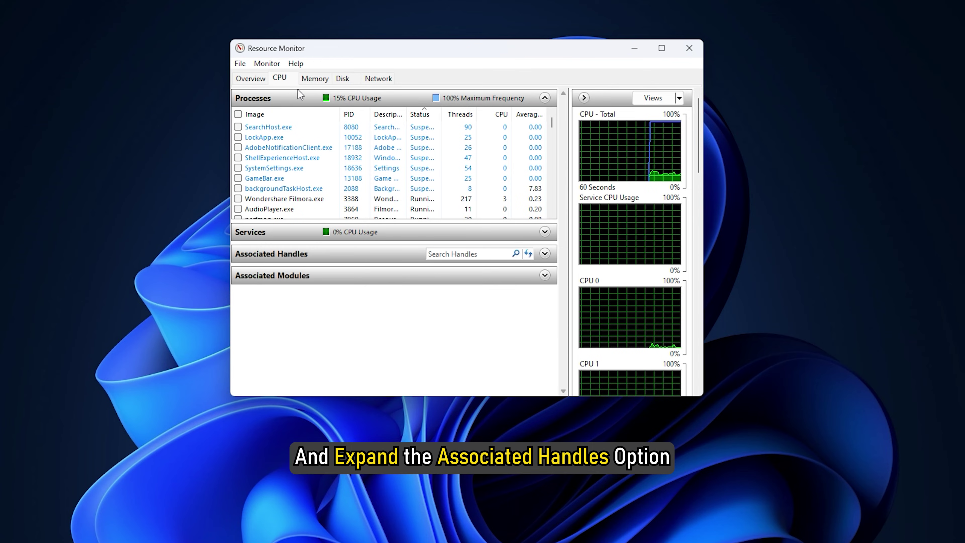
pyautogui.click(546, 255)
pyautogui.click(470, 254)
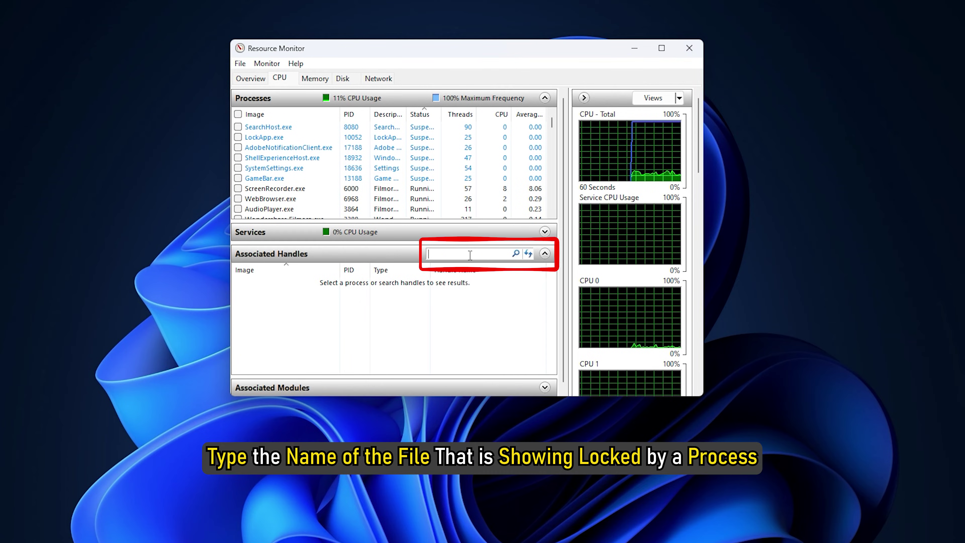
pyautogui.write('Winword')
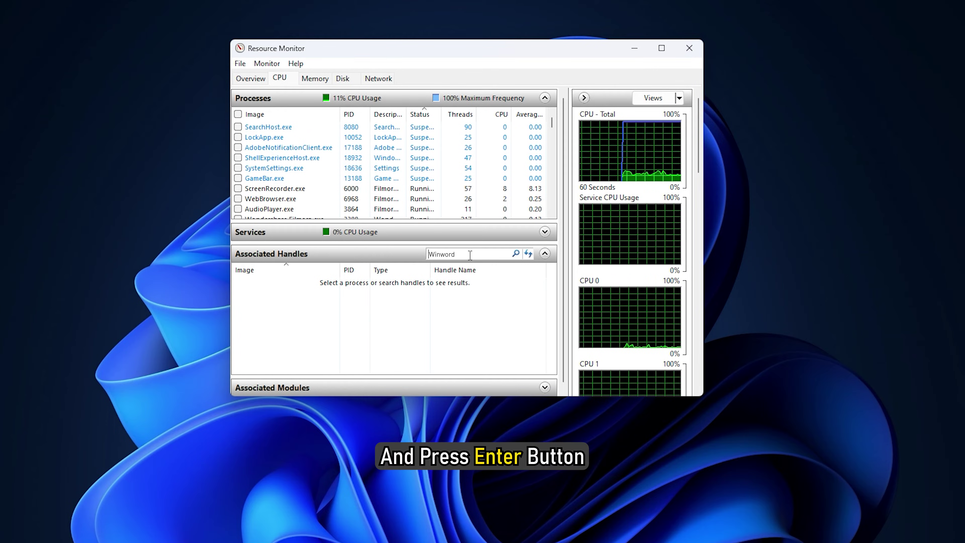
pyautogui.press('Return')
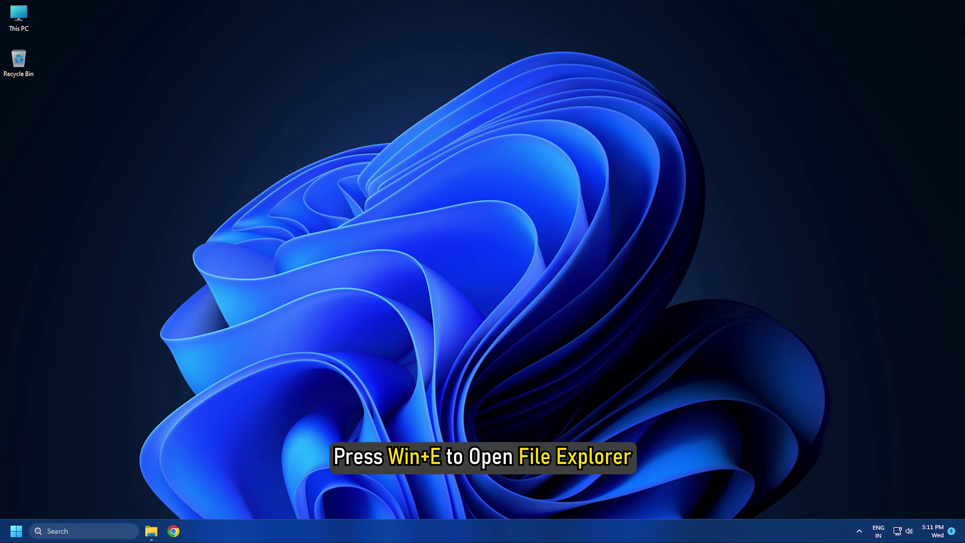
# Open a new Explorer window on USB Drive (E:) and bring up the TWC folder's context menu.
pyautogui.press('super+e')
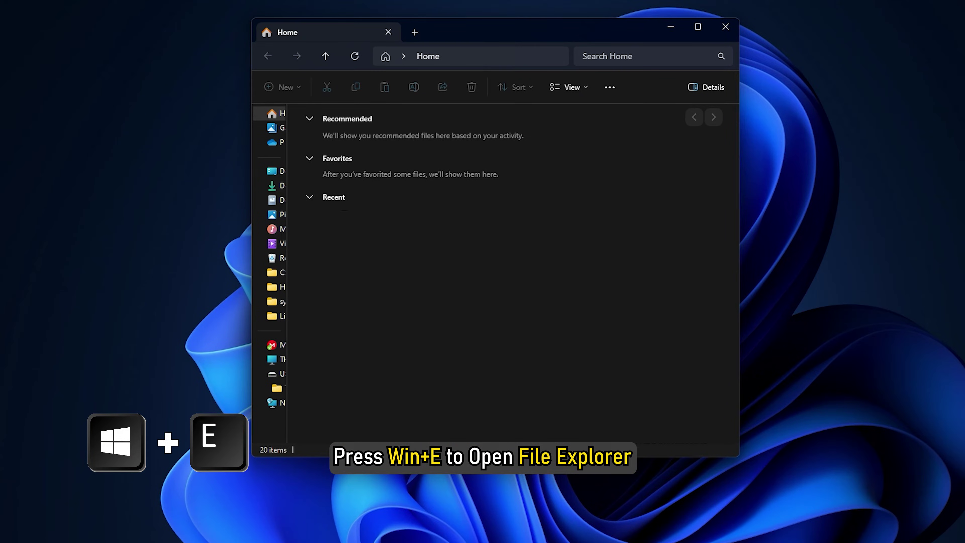
pyautogui.click(279, 374)
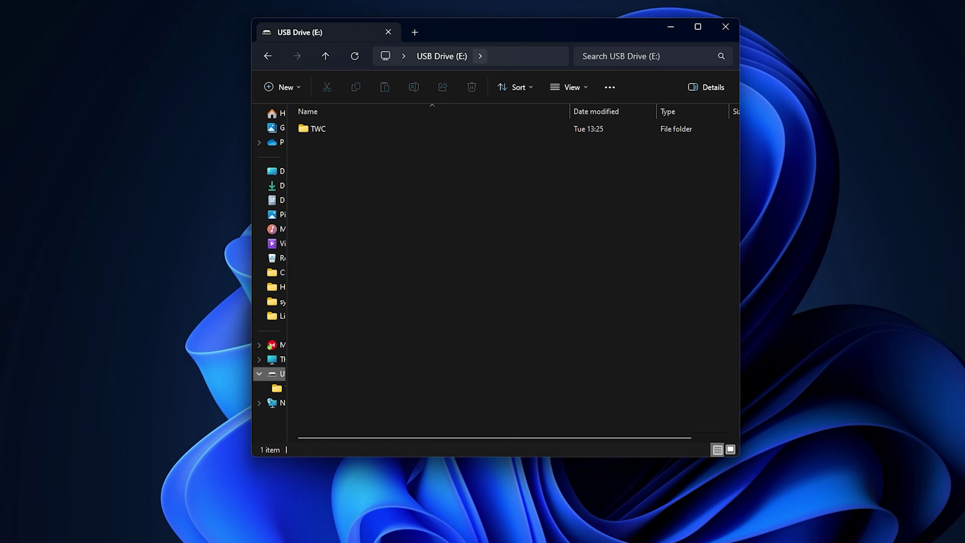
pyautogui.click(318, 128)
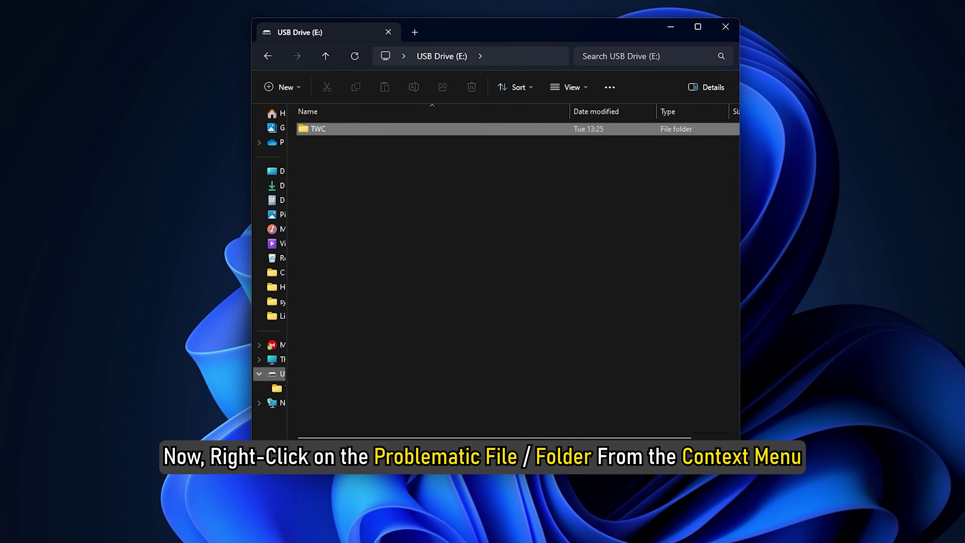
pyautogui.rightClick(309, 130)
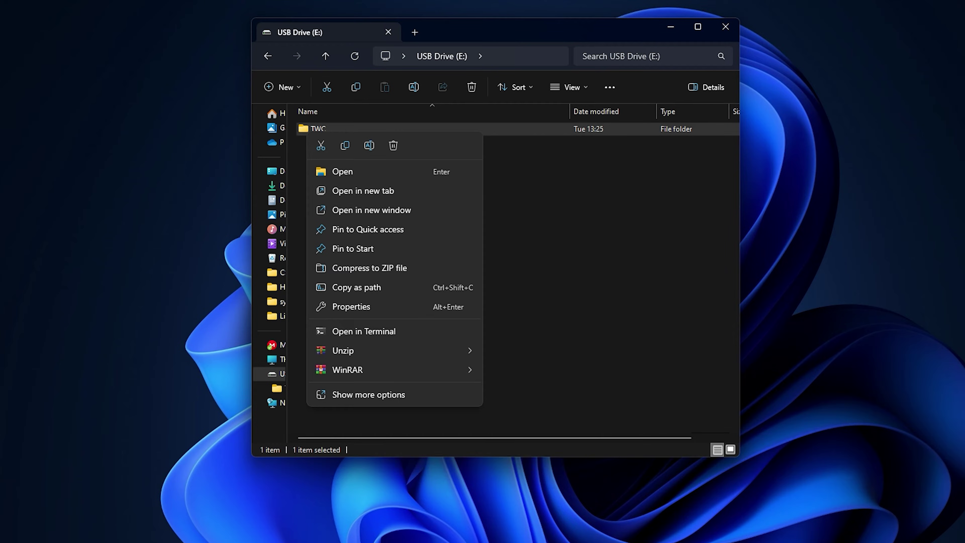
# Add the 'Authenticated Users' group to the TWC folder's security permissions, verifying the name.
pyautogui.hotkey('alt', 'Return')
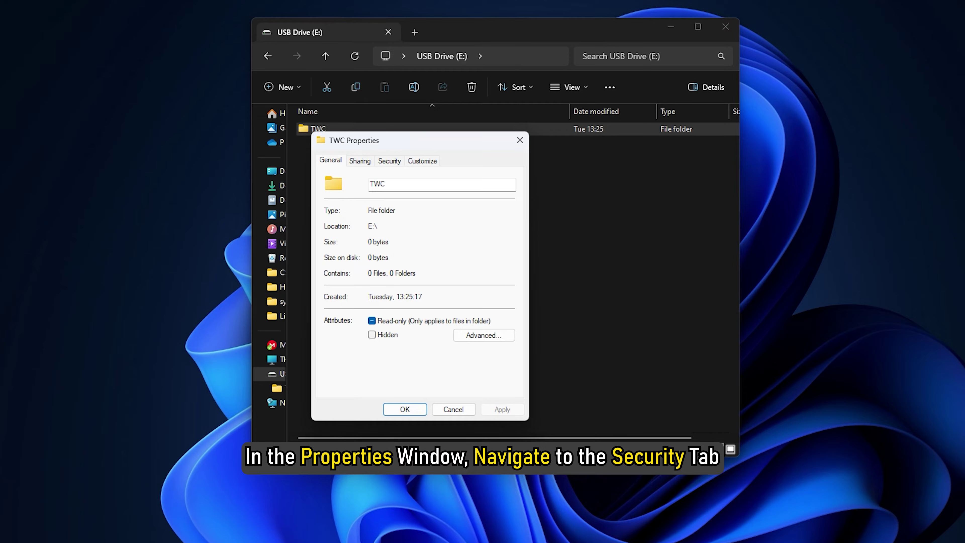
pyautogui.hotkey('ctrl', 'Tab')
pyautogui.hotkey('ctrl', 'Tab')
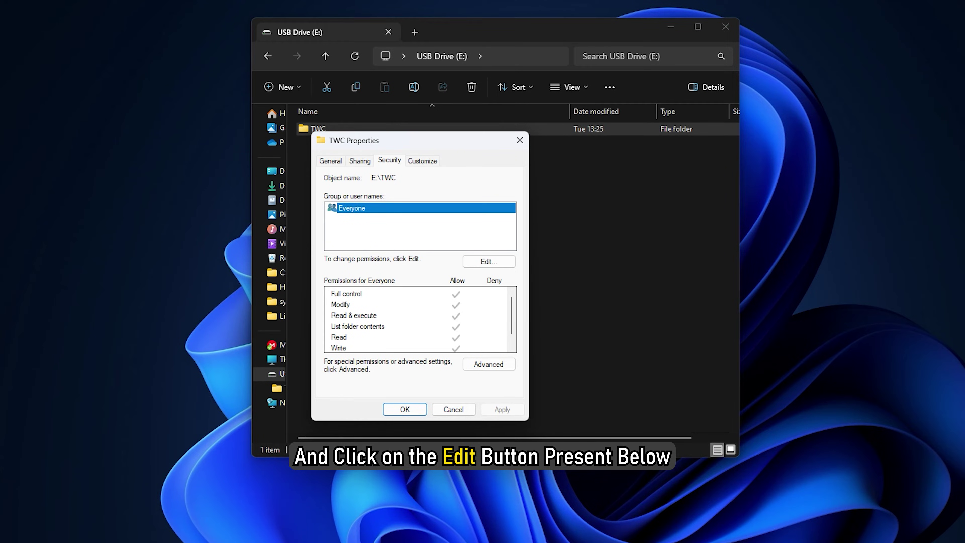
pyautogui.hotkey('alt', 'e')
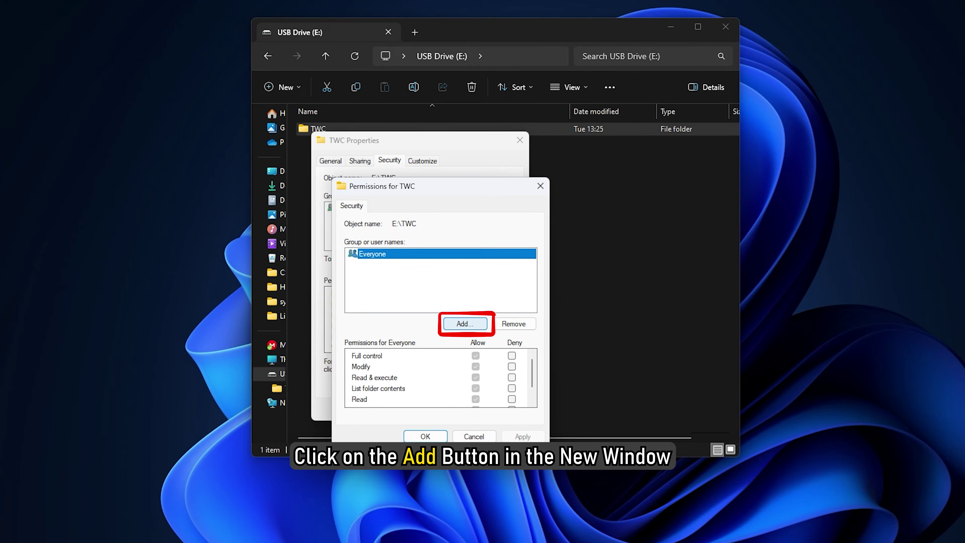
pyautogui.hotkey('alt', 'd')
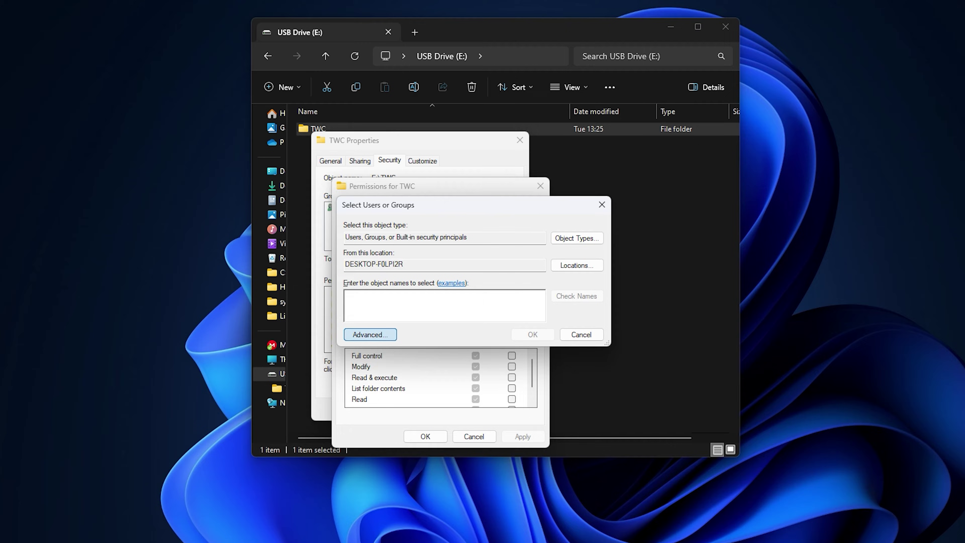
pyautogui.write('Authenticated Users')
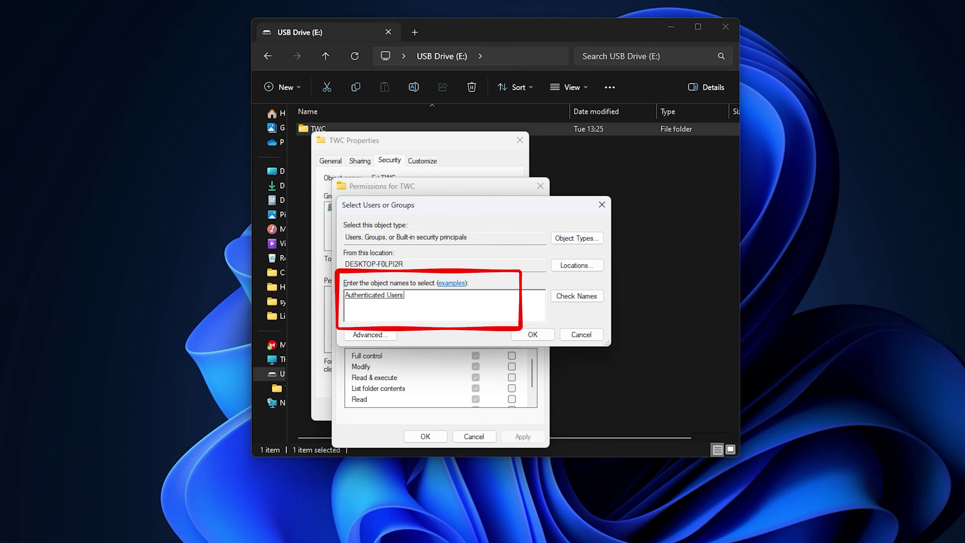
pyautogui.hotkey('alt', 'c')
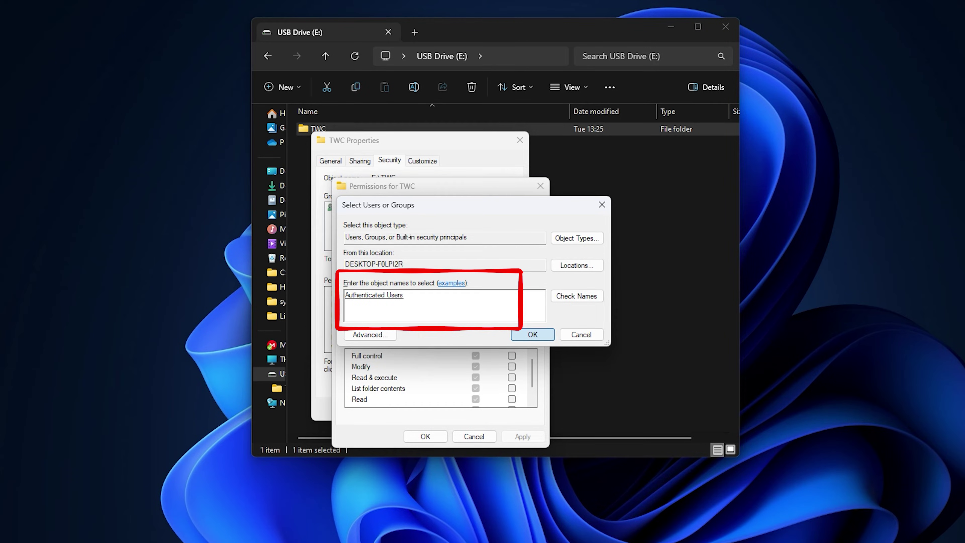
pyautogui.press('Return')
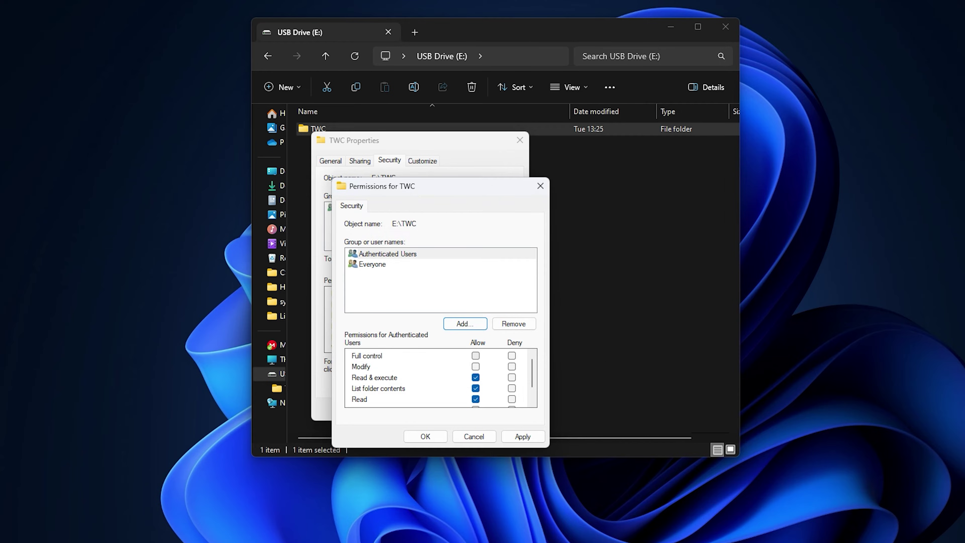
# Allow Full control for Authenticated Users on TWC, apply it, and close both dialogs.
pyautogui.click(388, 254)
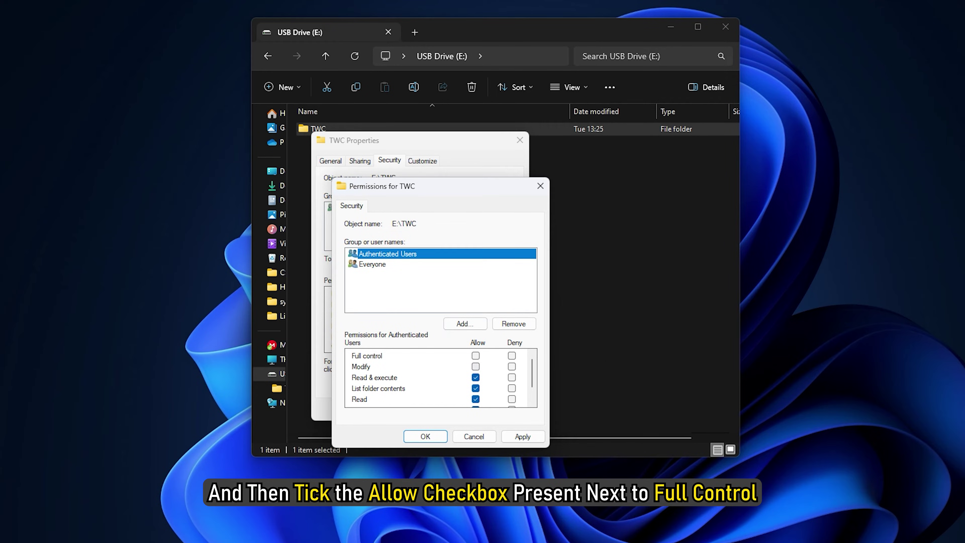
pyautogui.click(475, 355)
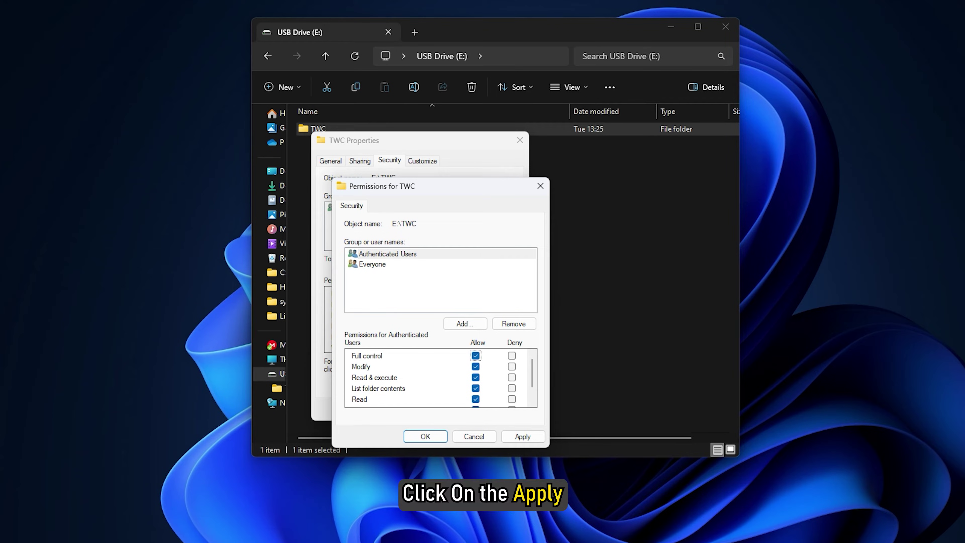
pyautogui.click(522, 436)
pyautogui.press('Return')
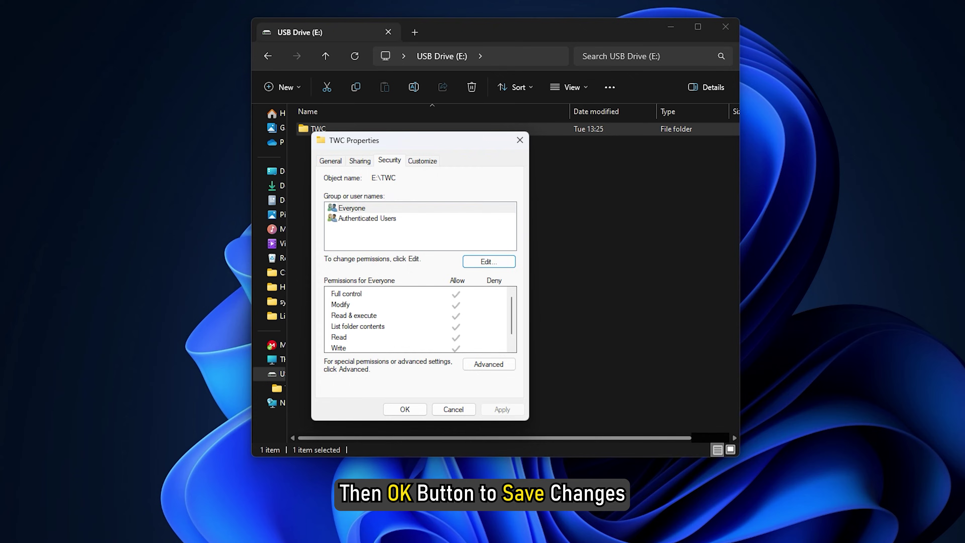
pyautogui.press('Return')
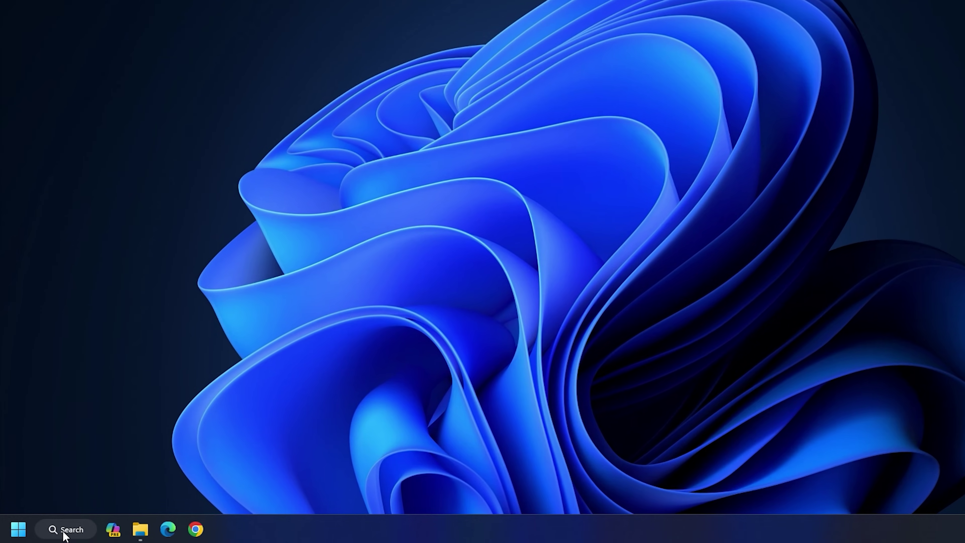
# Search for 'cmd' and run Command Prompt as administrator.
pyautogui.click(51, 534)
pyautogui.write('cmd')
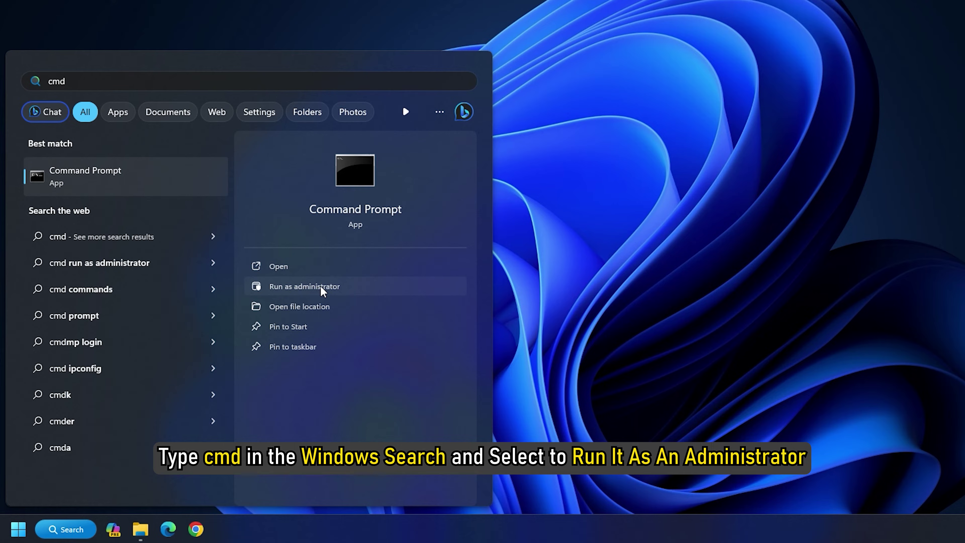
pyautogui.click(311, 291)
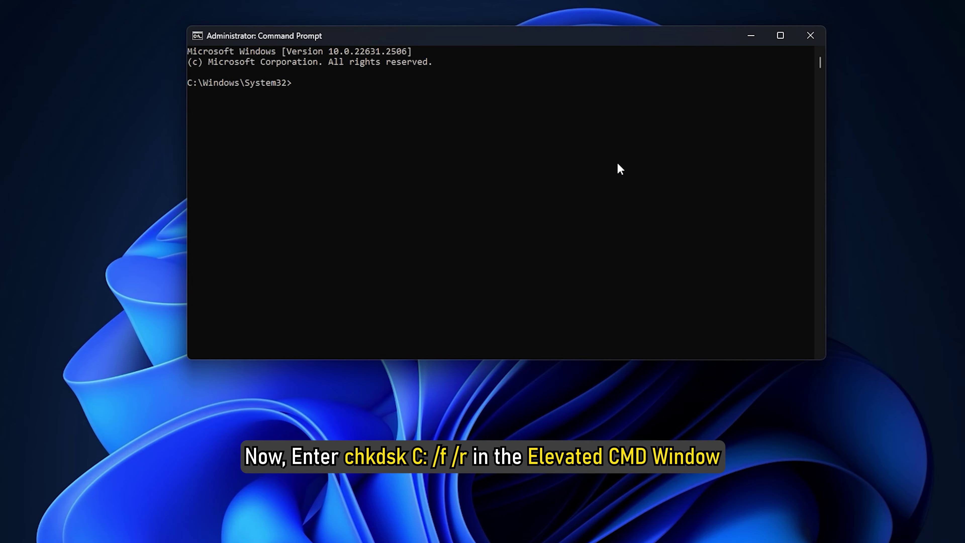
# Run chkdsk with /f /r to find and repair file system errors and bad sectors.
pyautogui.write('chkdsk C: /f /r')
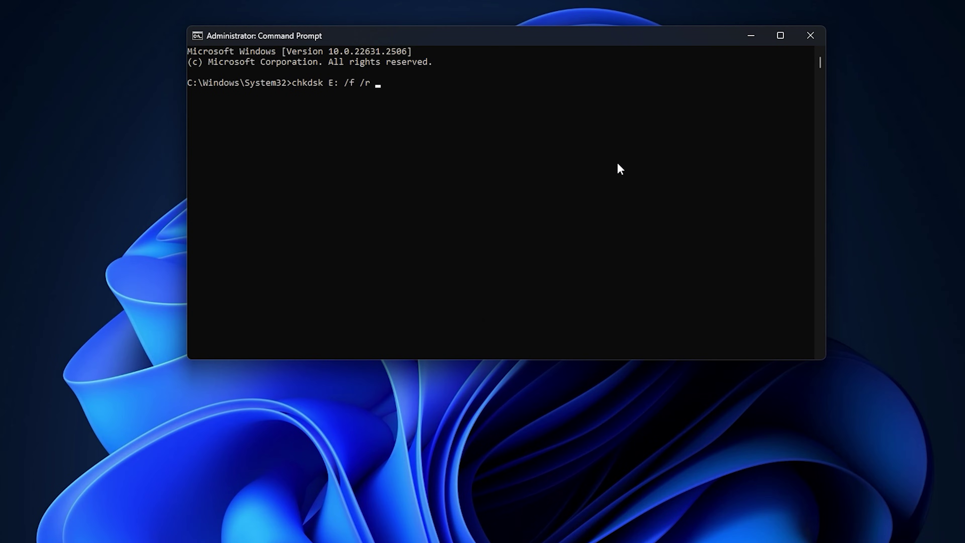
pyautogui.press('Return')
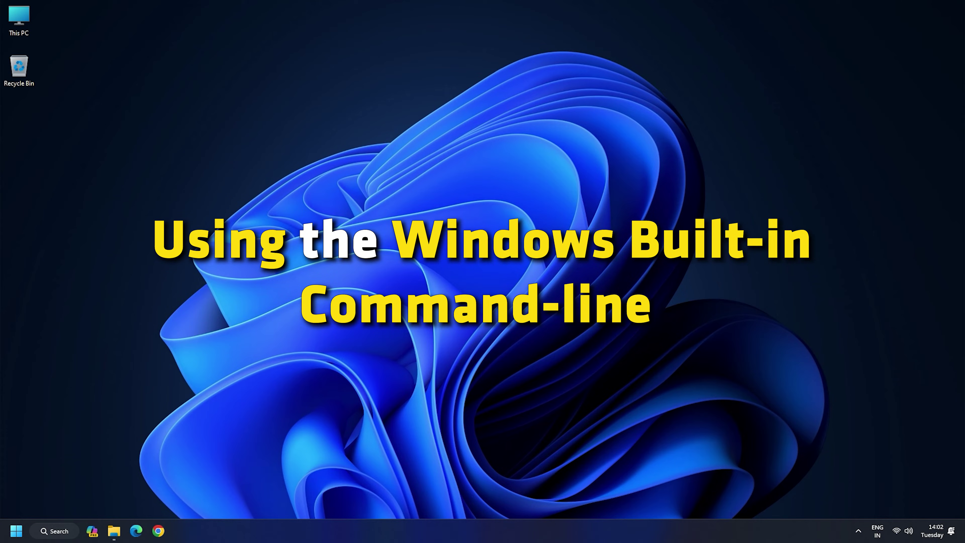
# Start diskpart and list all attached disks.
pyautogui.click(481, 230)
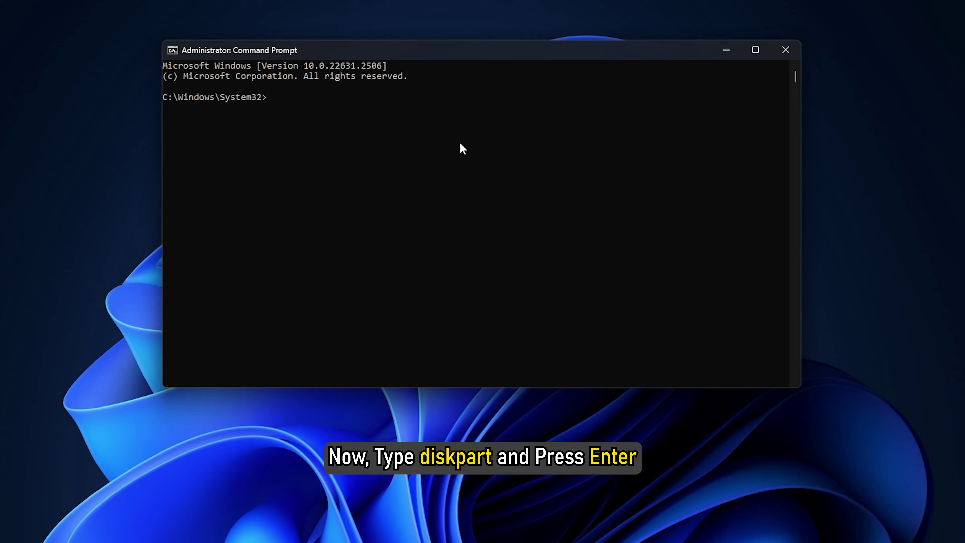
pyautogui.write('diskpart')
pyautogui.press('Return')
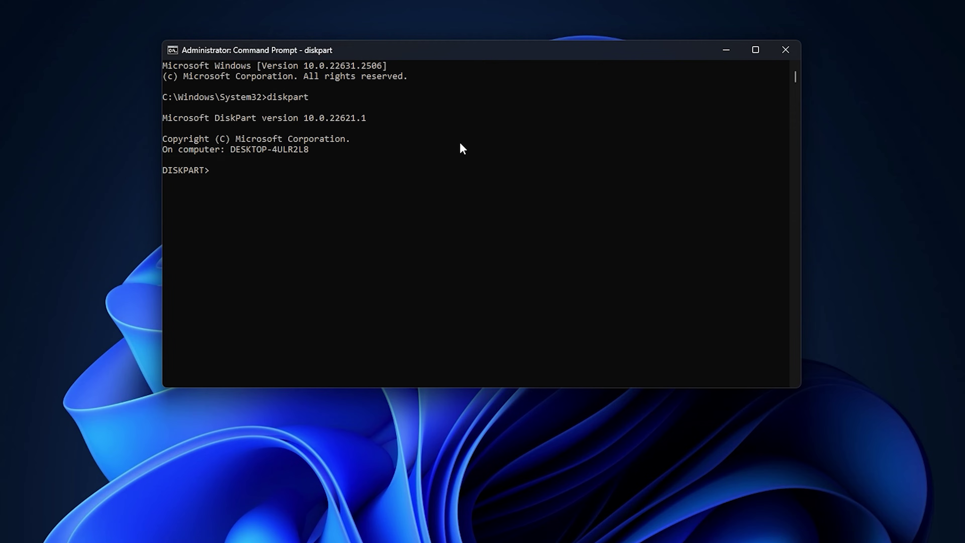
pyautogui.write('list disk')
pyautogui.press('Return')
# Select disk 2 and clear its read-only attribute.
pyautogui.write('select disk 2')
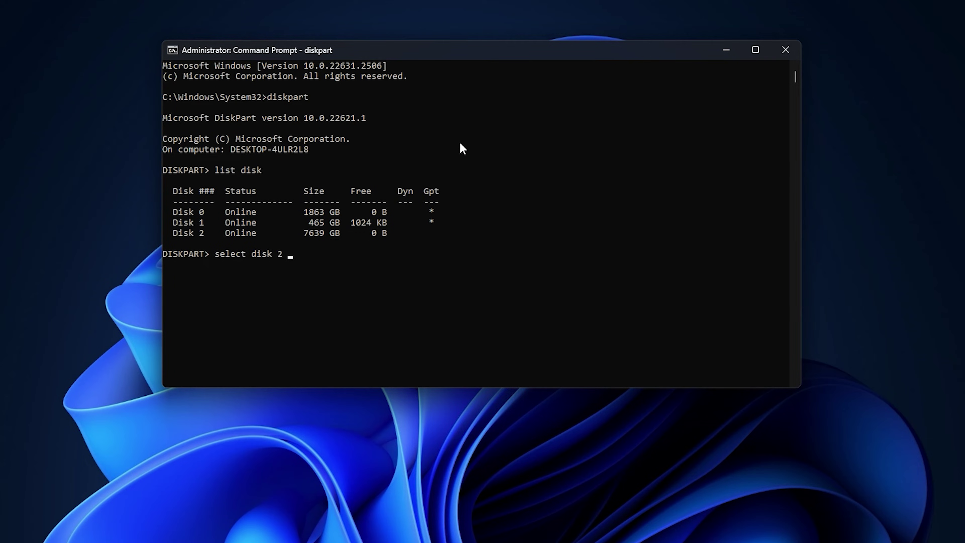
pyautogui.press('Return')
pyautogui.write('a')
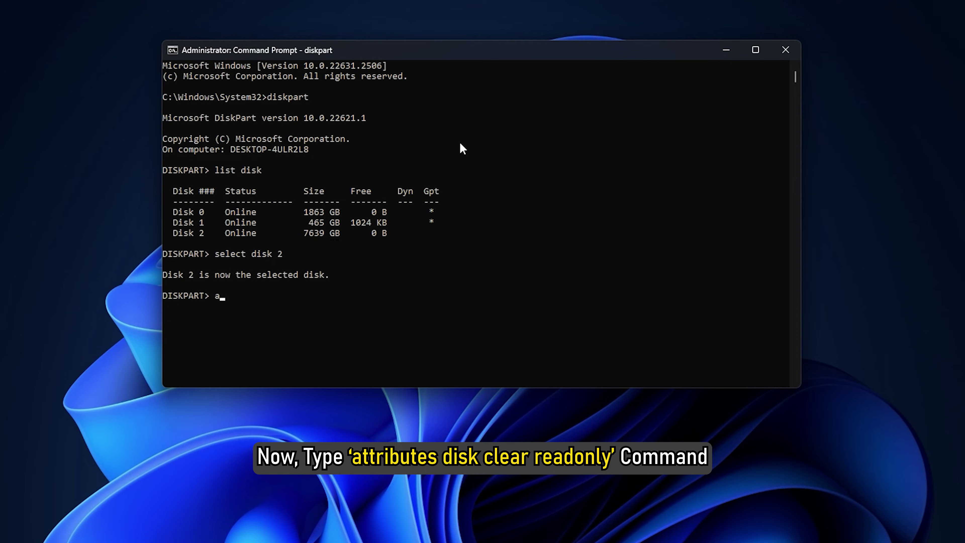
pyautogui.write('ttributes disk clear readonly')
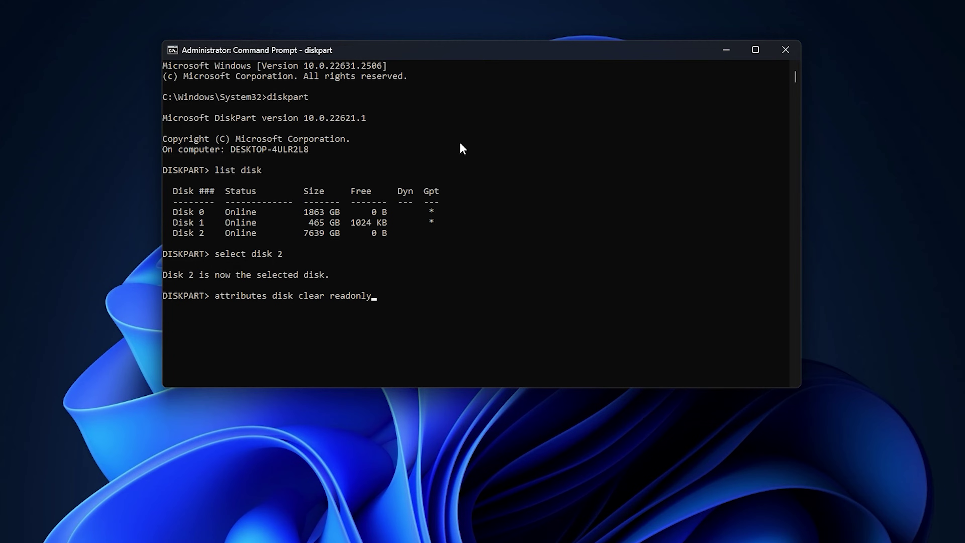
pyautogui.press('Return')
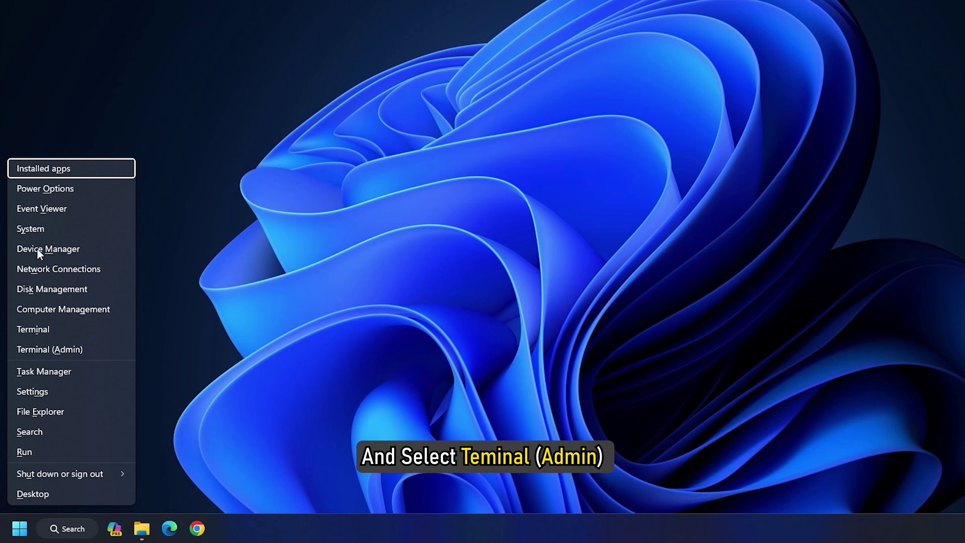
# Open an admin Terminal and enter Get-Disk to list disks 0, 1 and 2.
pyautogui.click(22, 349)
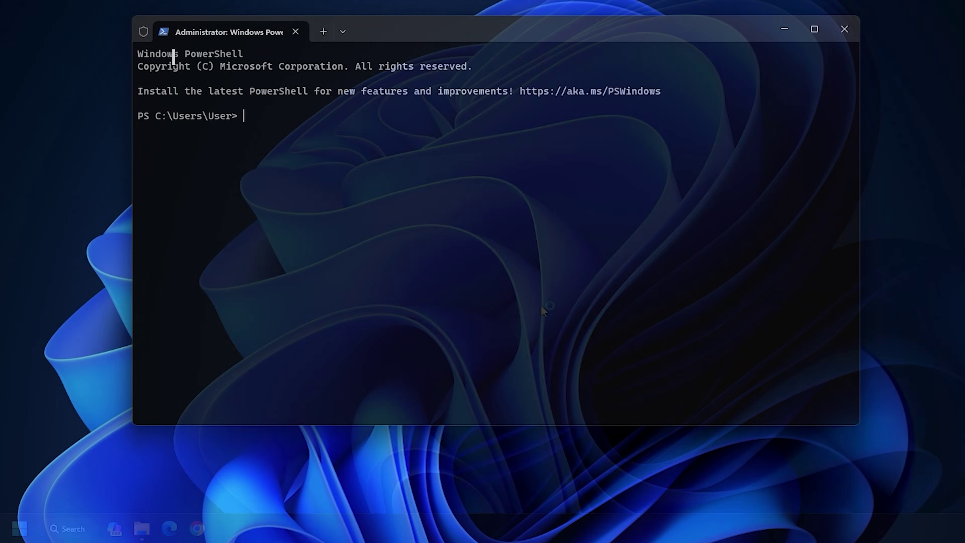
pyautogui.write('Get-Disk')
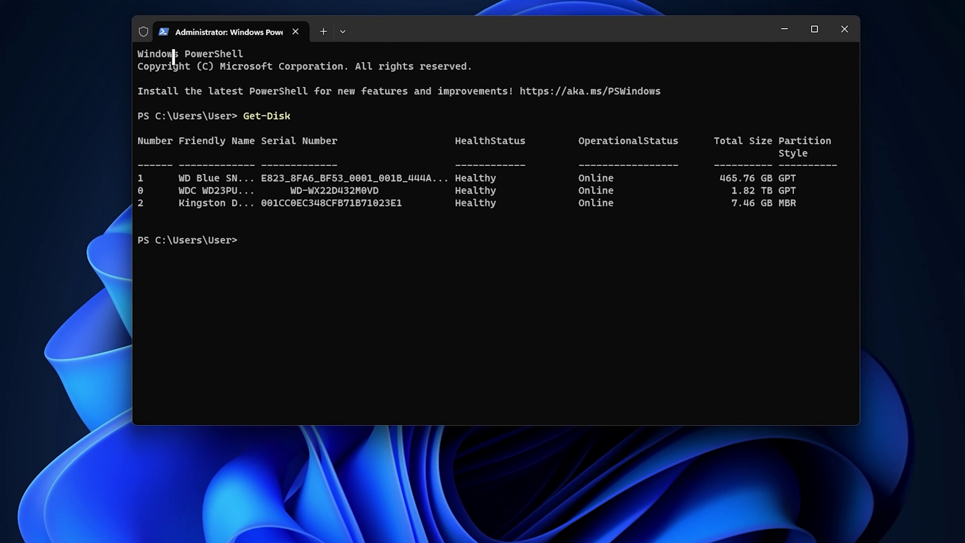
# Erase disk 2 with Clear-Disk -Number 2 -RemoveData and confirm the wipe with Y.
pyautogui.write('Clear')
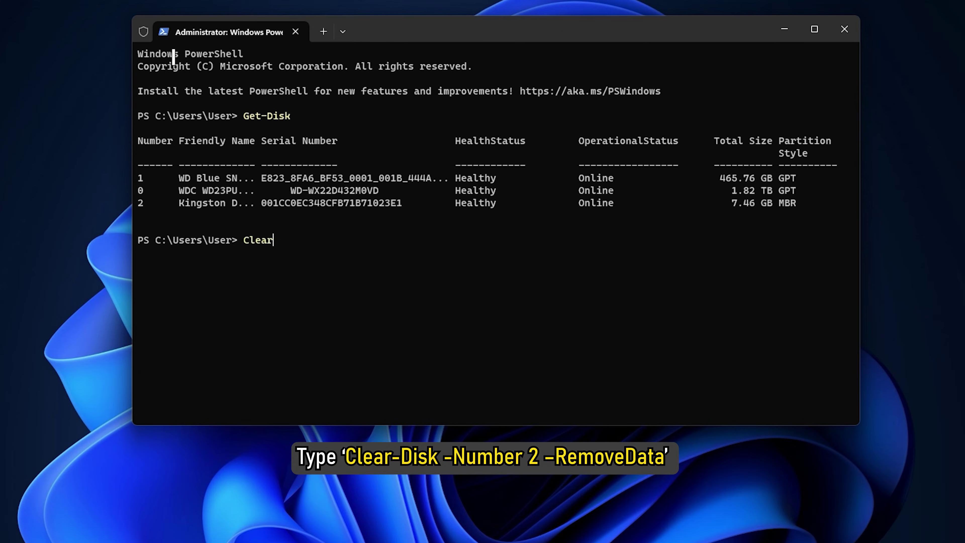
pyautogui.write('-Disk -Number 2')
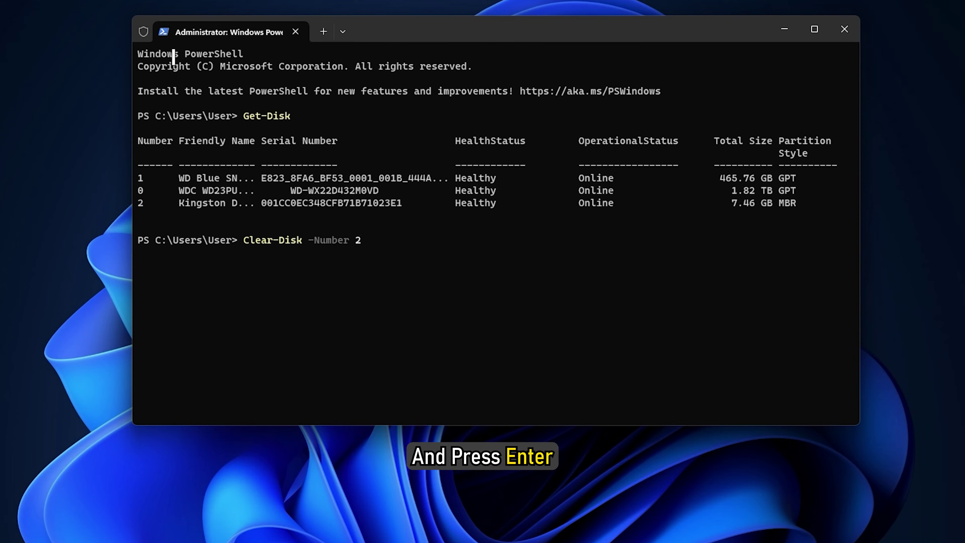
pyautogui.write(' -RemoveData')
pyautogui.press('Return')
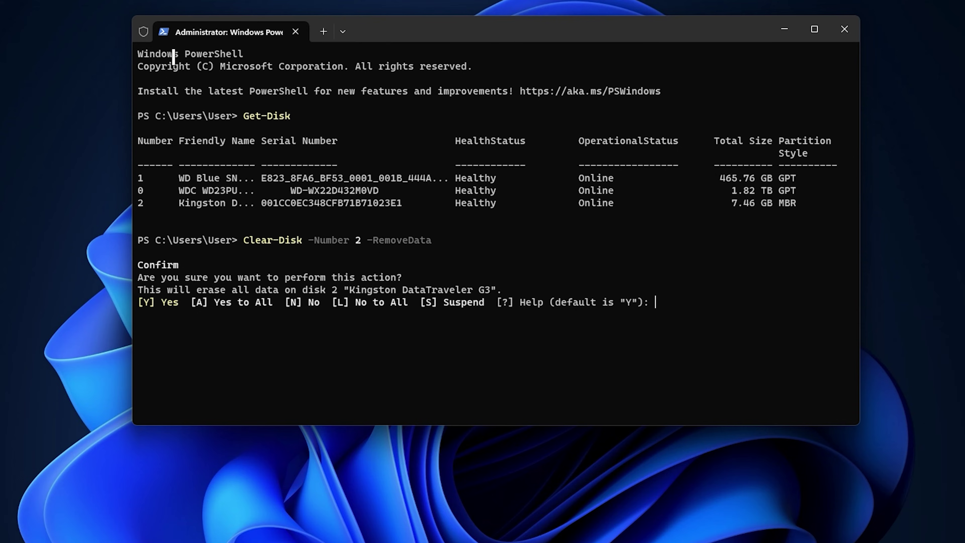
pyautogui.write('y')
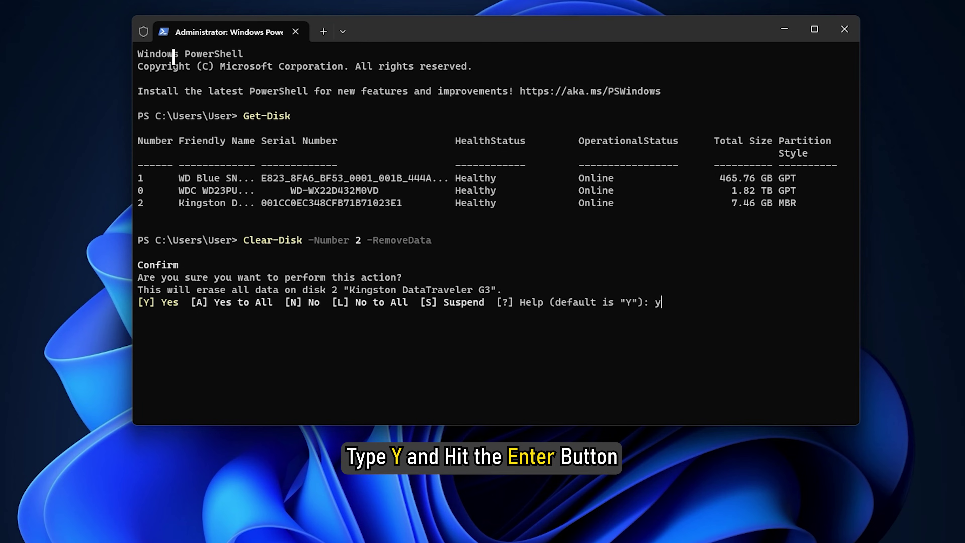
pyautogui.press('Return')
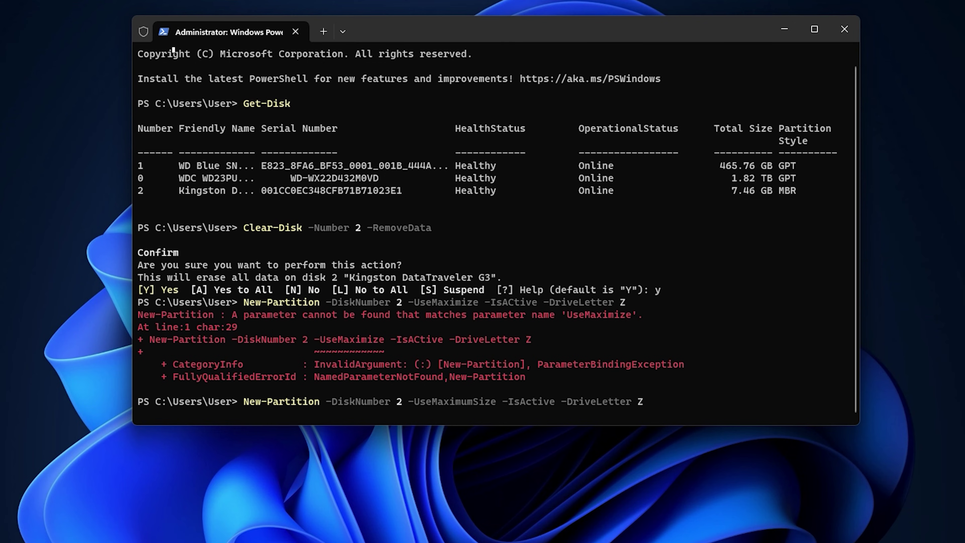
# Run New-Partition to create a maximum-size partition with drive letter Z on disk 2.
pyautogui.press('Return')
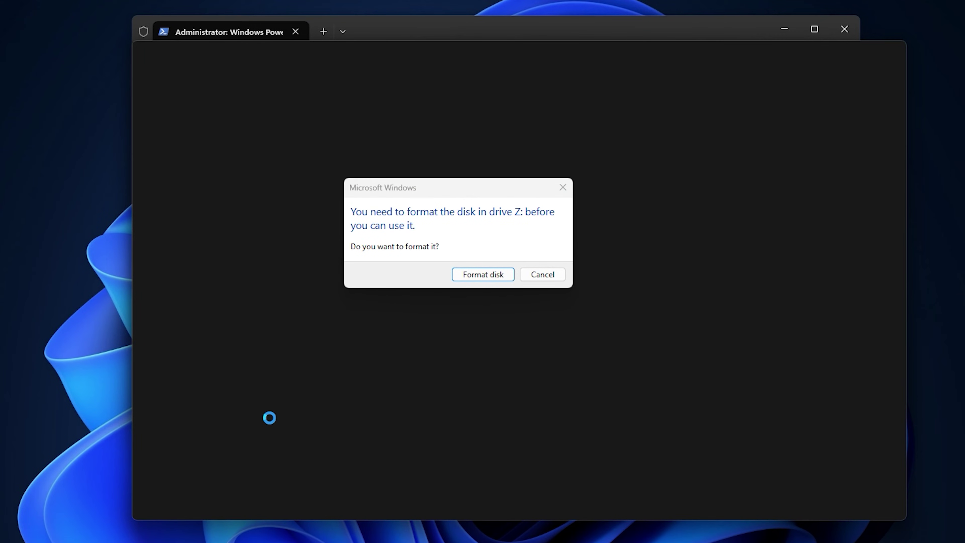
# Format the new drive Z: as FAT32 and accept the data-erase warning.
pyautogui.click(502, 274)
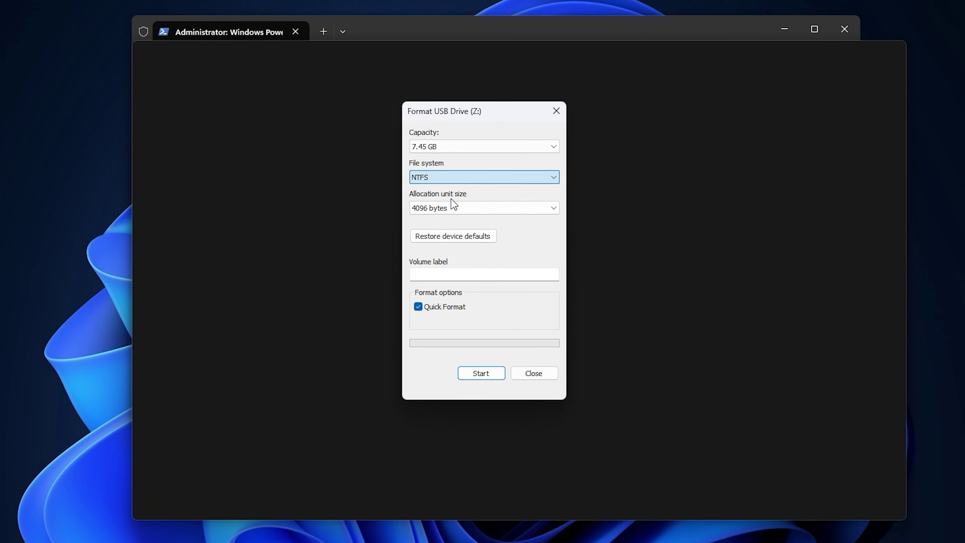
pyautogui.click(481, 373)
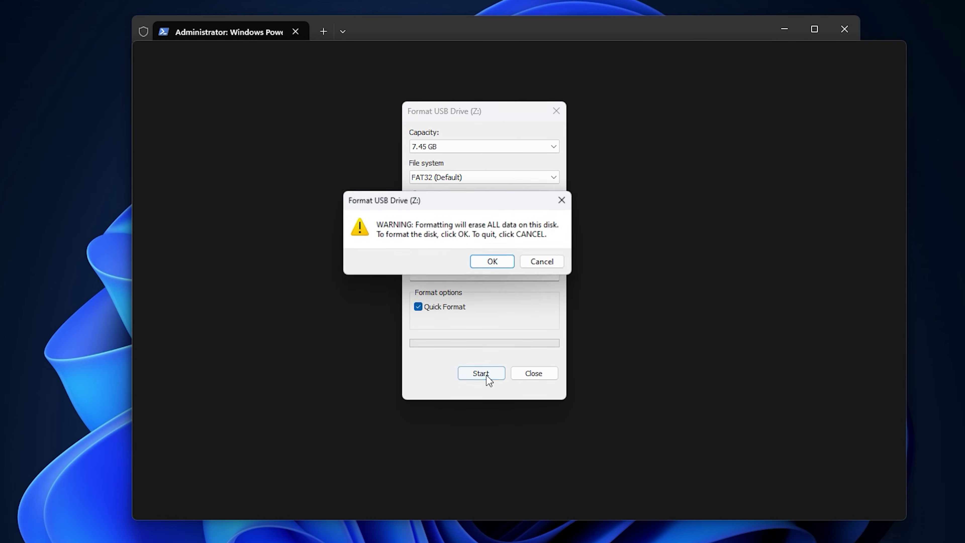
pyautogui.click(494, 263)
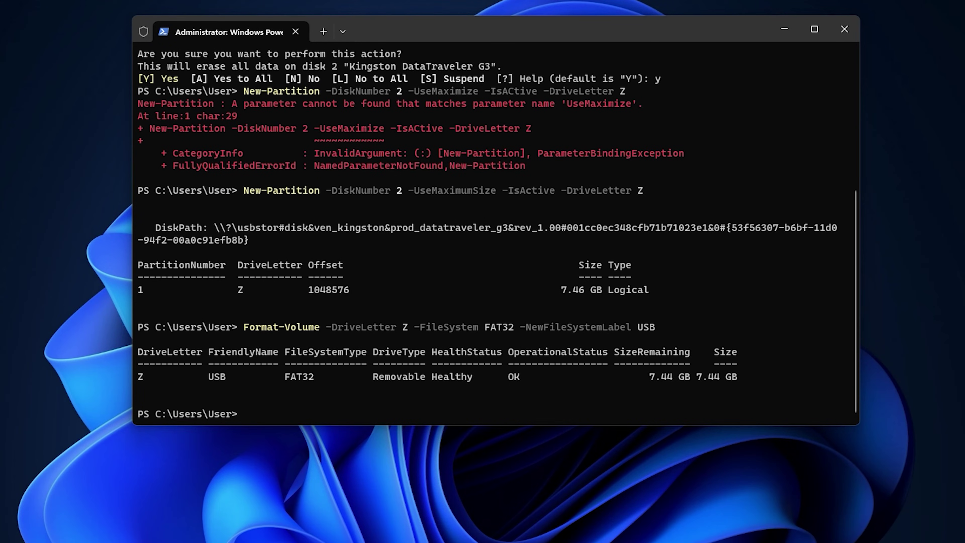
# Reformat drive Z: as NTFS labelled USB with a pasted Format-Volume command.
pyautogui.hotkey('ctrl', 'v')
pyautogui.press('Return')
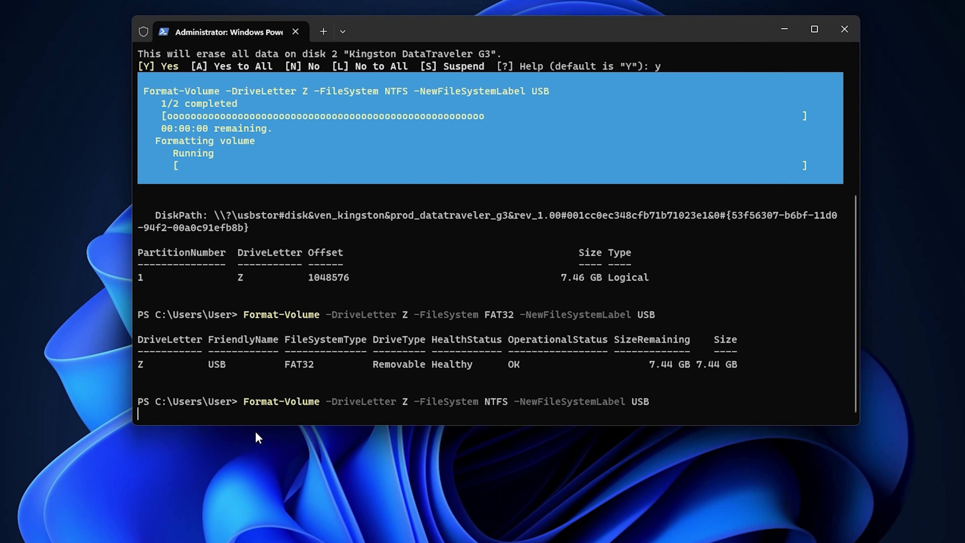